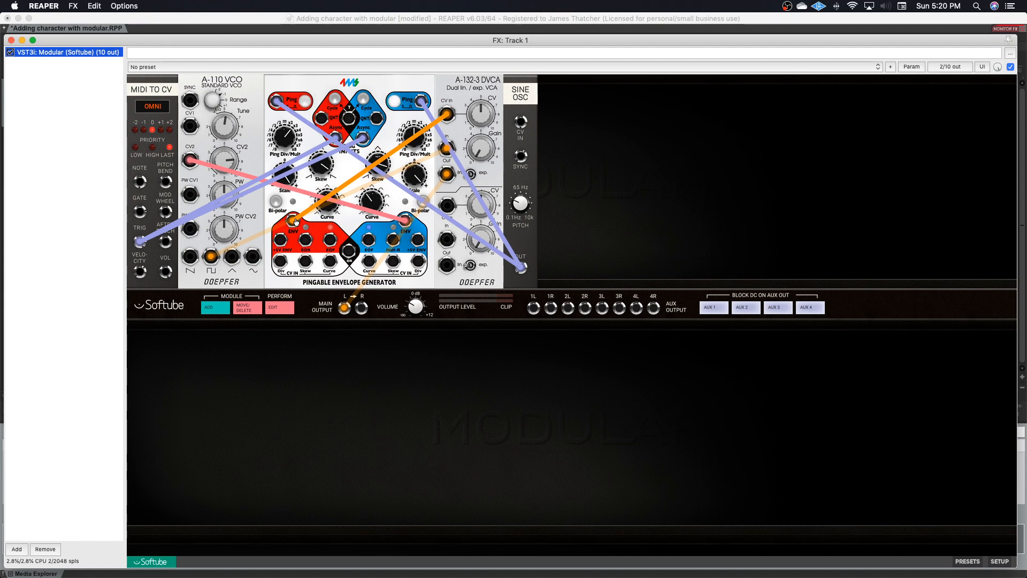
Add an Intellijel µFold module and patch it between the A-132-3's upper output and the left main output.
left_click(215, 312)
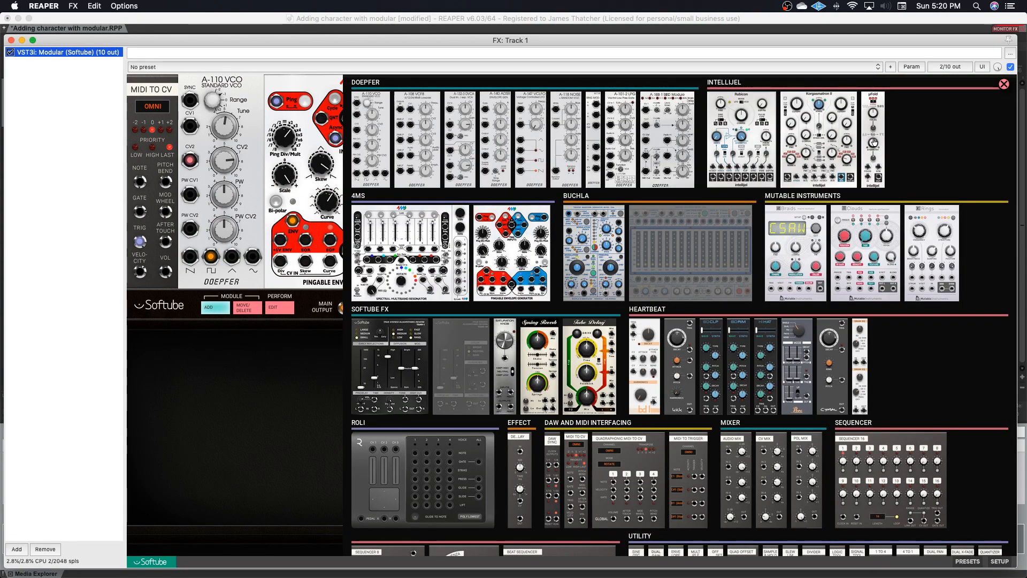
mouse_move(875, 136)
mouse_move(505, 381)
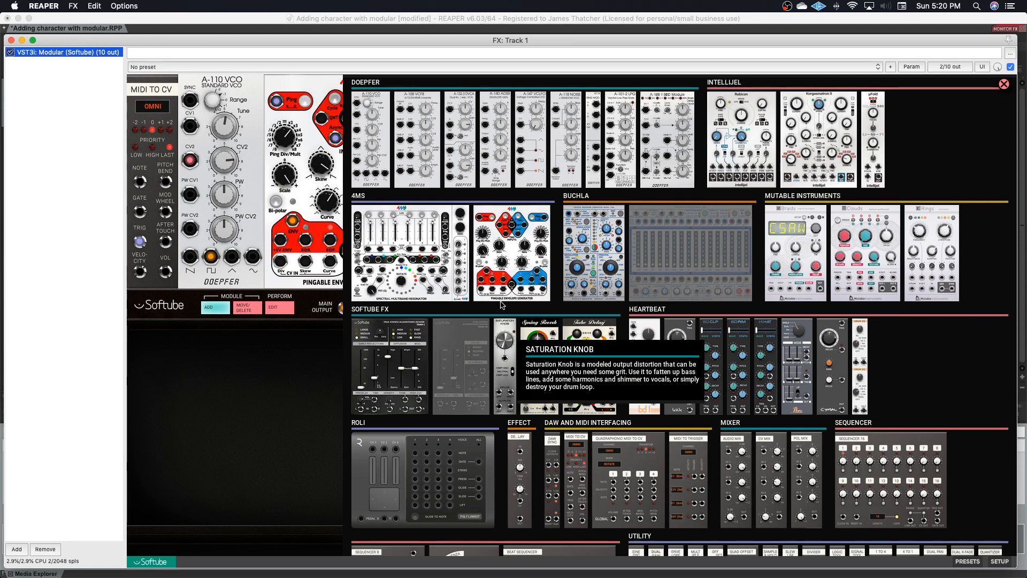
mouse_move(420, 138)
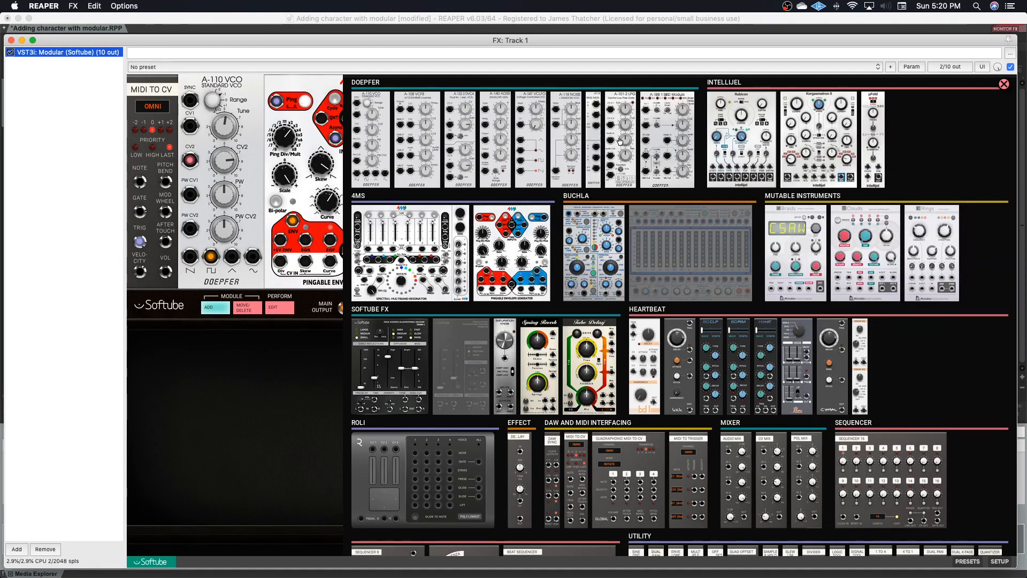
mouse_move(620, 141)
mouse_move(575, 369)
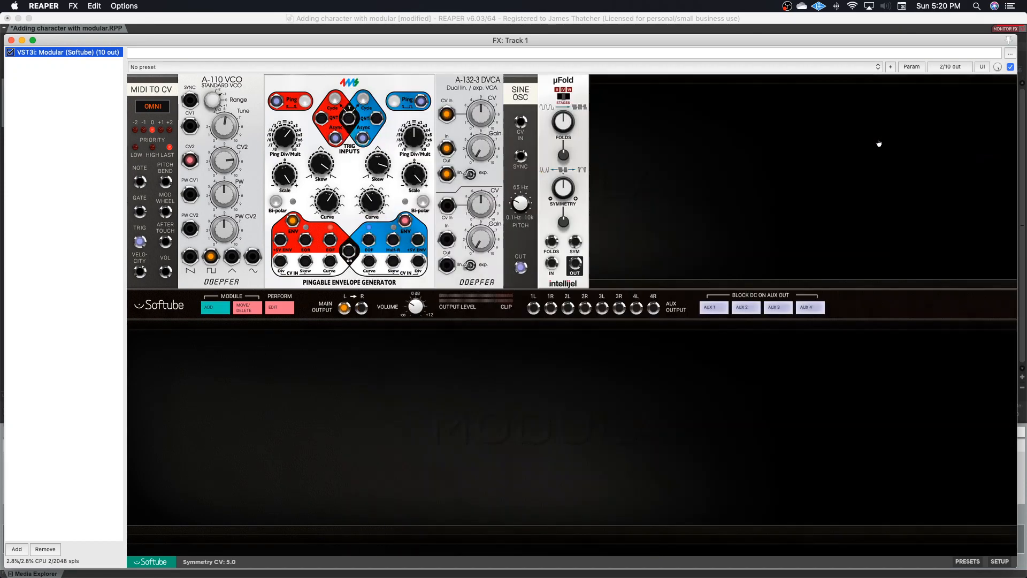
left_click(877, 142)
mouse_move(344, 307)
left_mouse_down()
mouse_move(551, 263)
mouse_move(344, 307)
left_mouse_up()
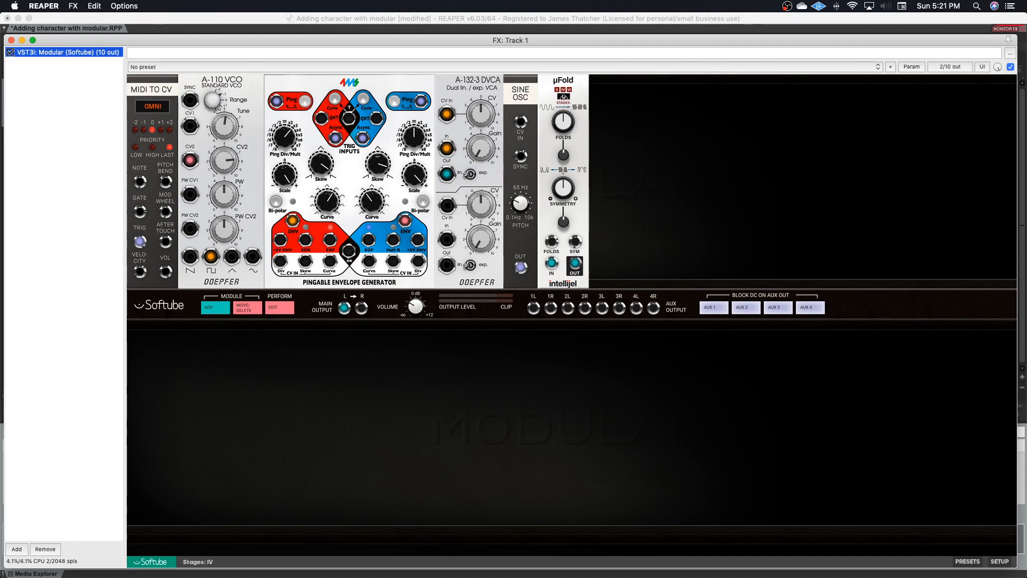
Change the µFold's stages setting, set Folds to 2.1 and turn up Symmetry.
left_click_drag(563, 97, 545, 103)
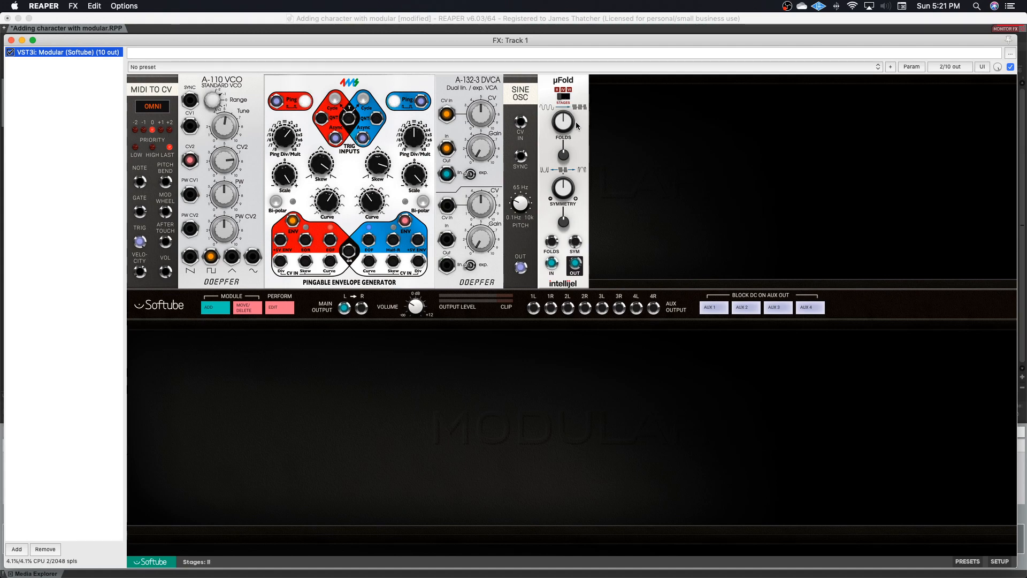
mouse_move(577, 127)
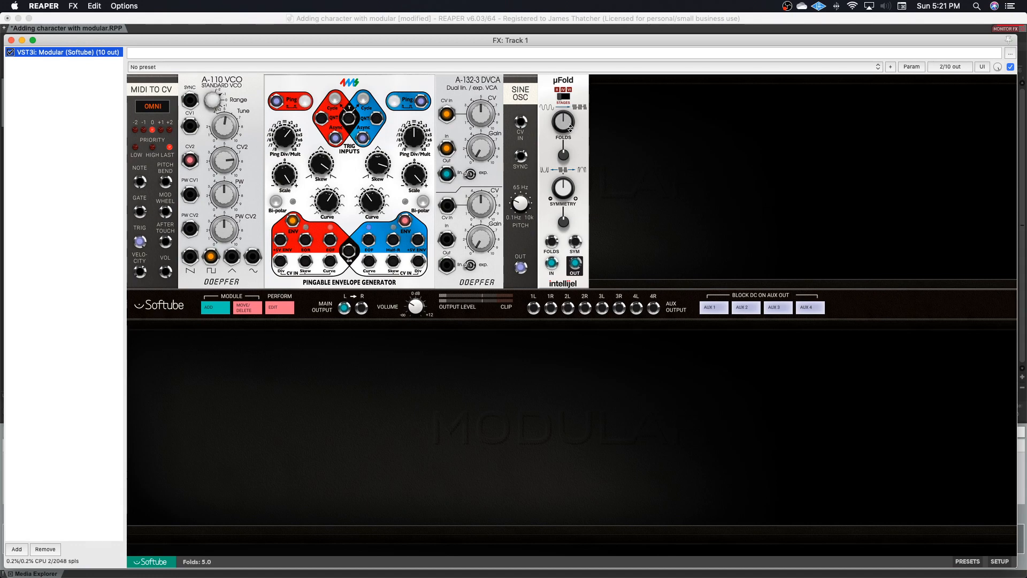
mouse_move(569, 143)
left_mouse_down()
mouse_move(561, 155)
mouse_move(558, 140)
left_mouse_up()
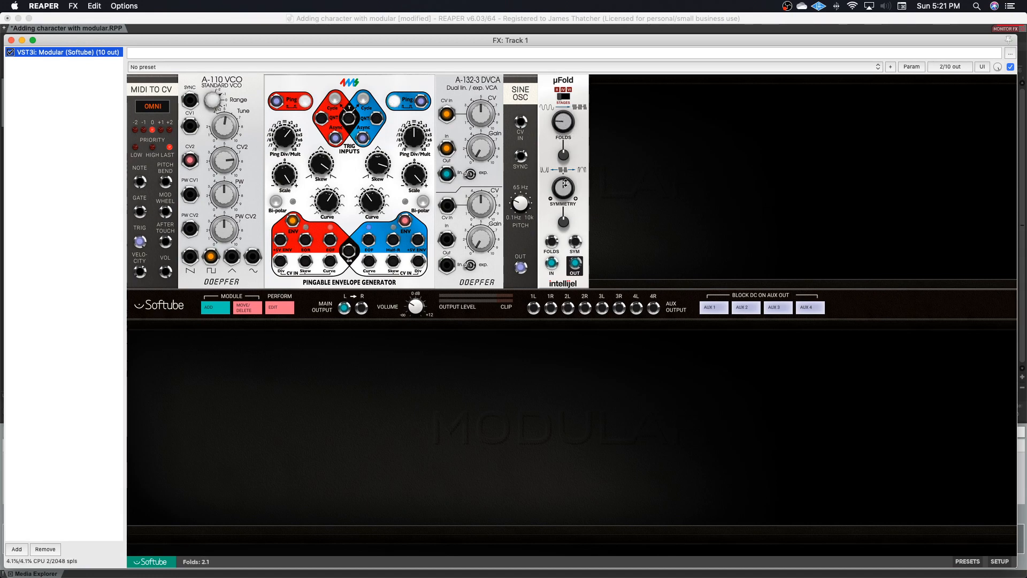
left_click_drag(566, 188, 572, 177)
mouse_move(566, 188)
Try moving the blue envelope output's cable to the µFold's Folds and Symmetry CV inputs.
left_click(216, 308)
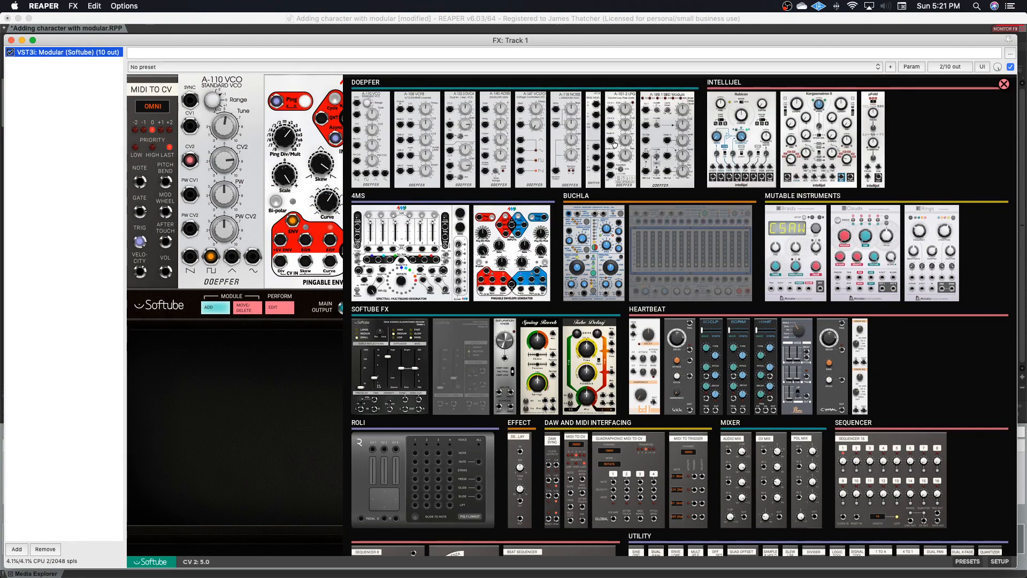
left_click(1004, 84)
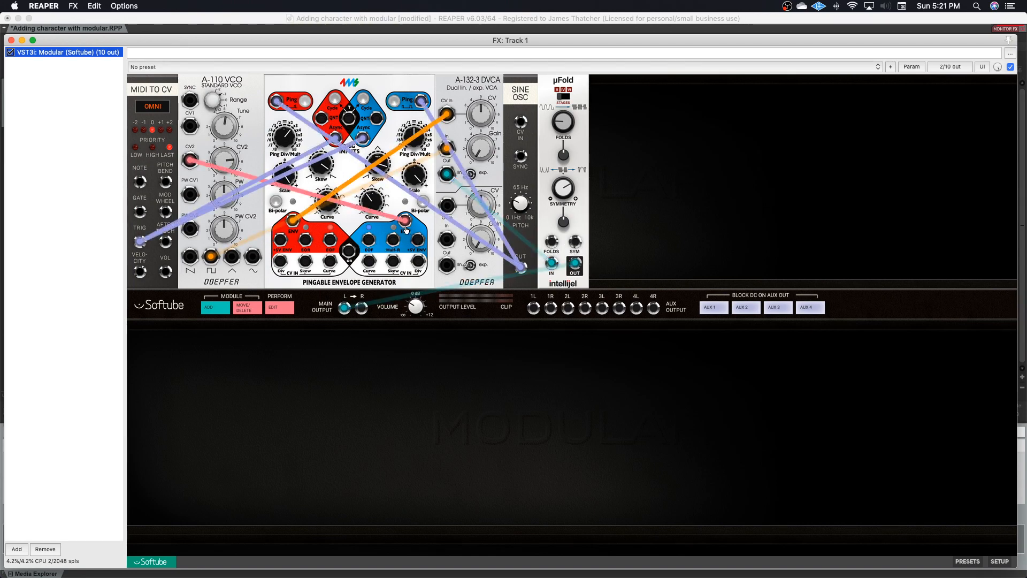
left_click_drag(404, 221, 554, 245)
left_click_drag(569, 245, 575, 245)
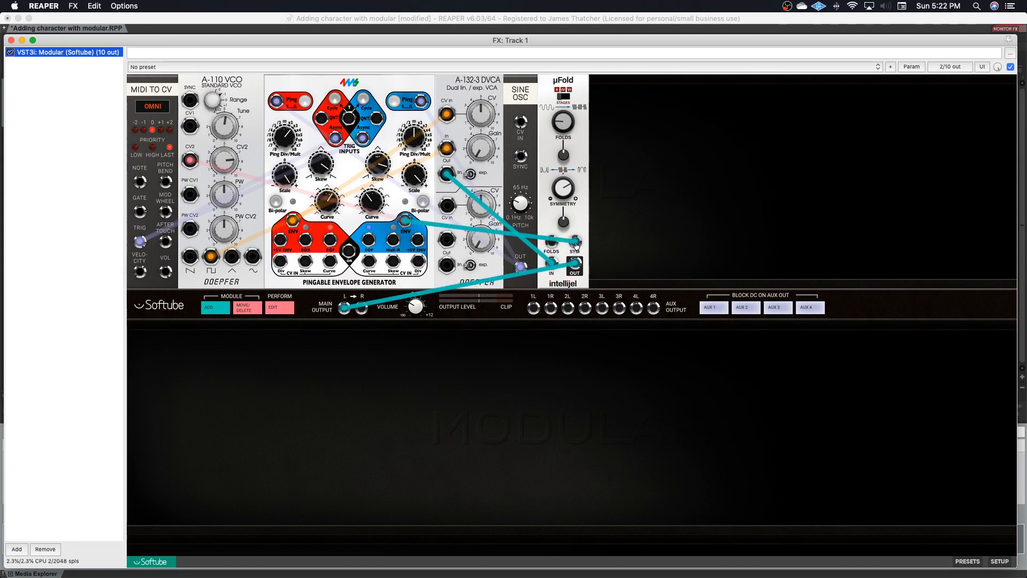
left_click_drag(585, 242, 632, 225)
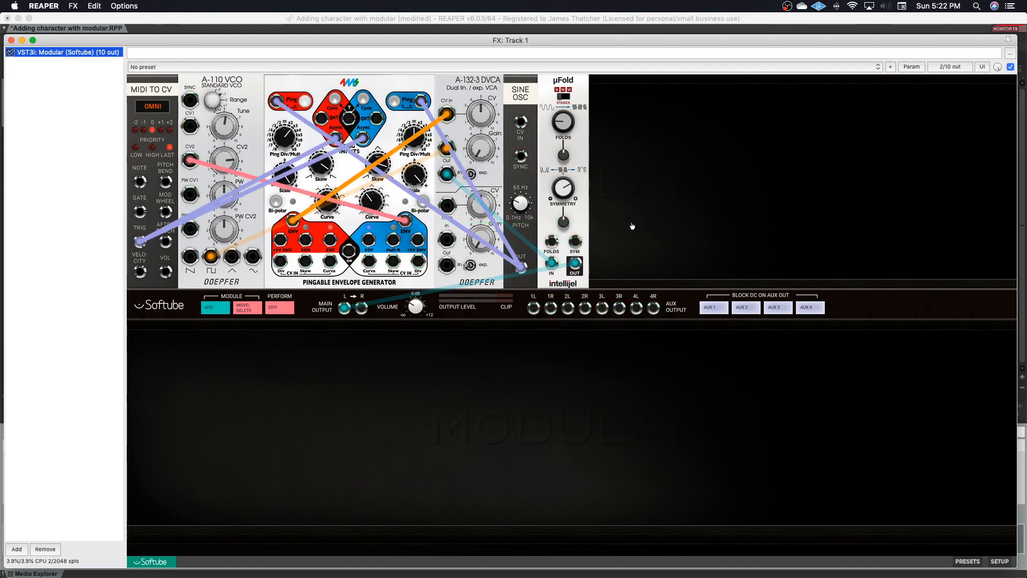
Replace the µFold with a Tube Delay patched between the A-132-3's upper output and the left main output.
left_click(247, 307)
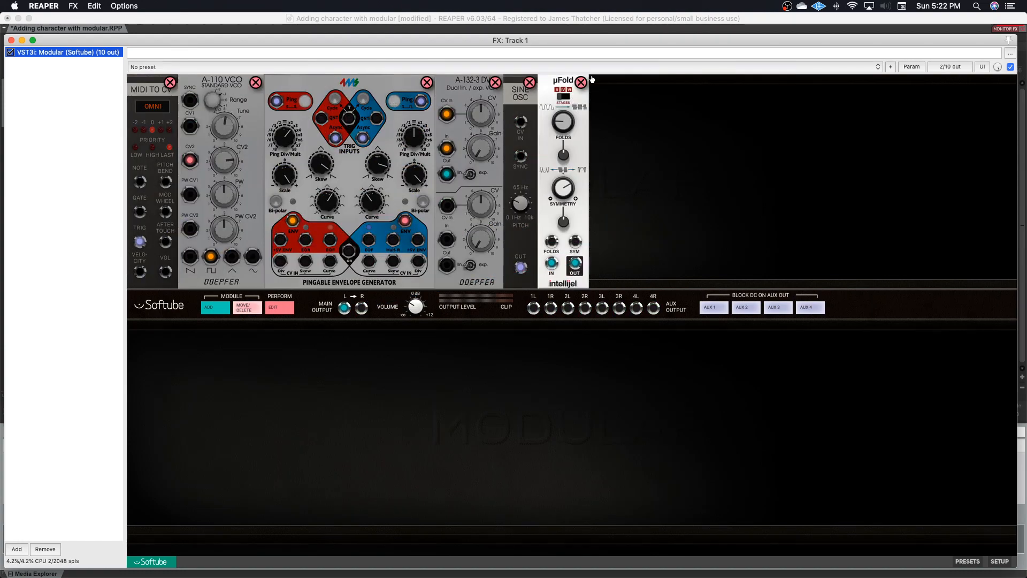
left_click(583, 84)
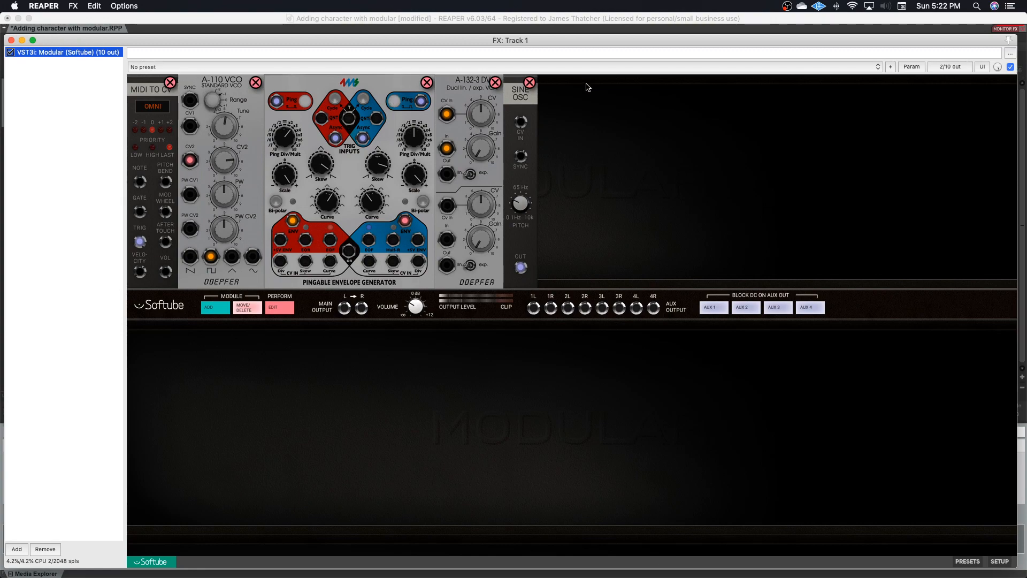
left_click(225, 306)
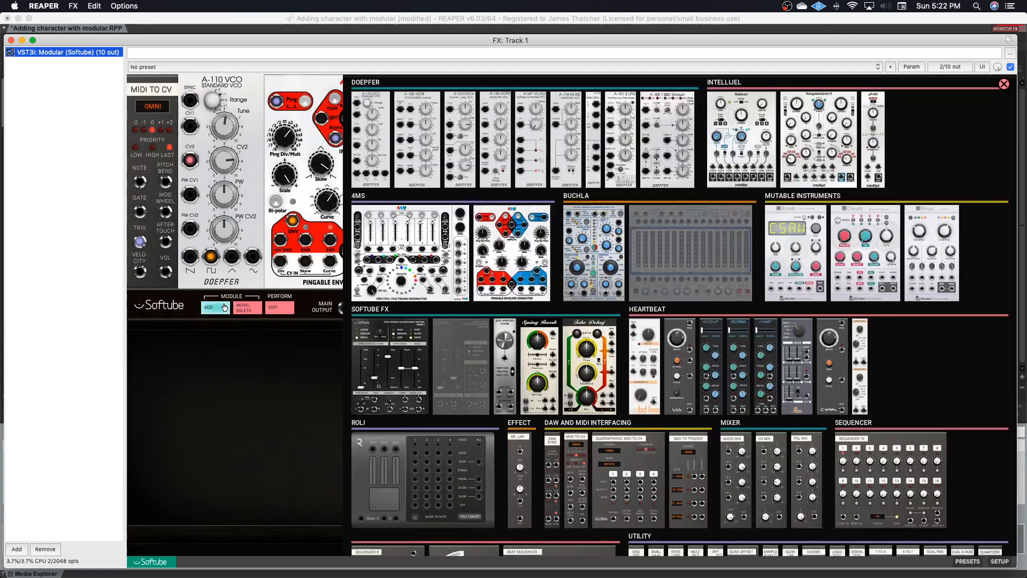
left_click(587, 367)
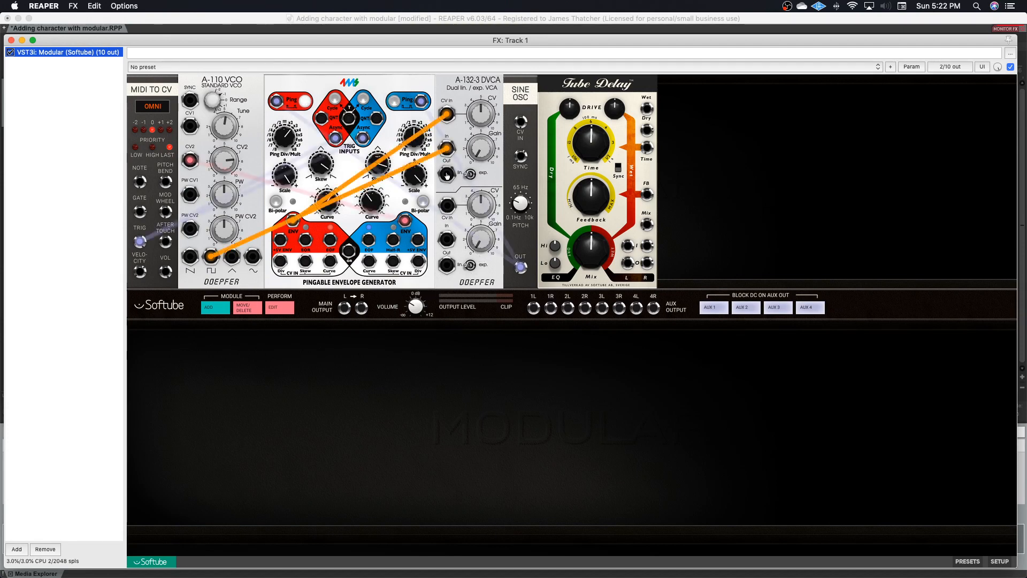
left_click_drag(447, 176, 344, 306)
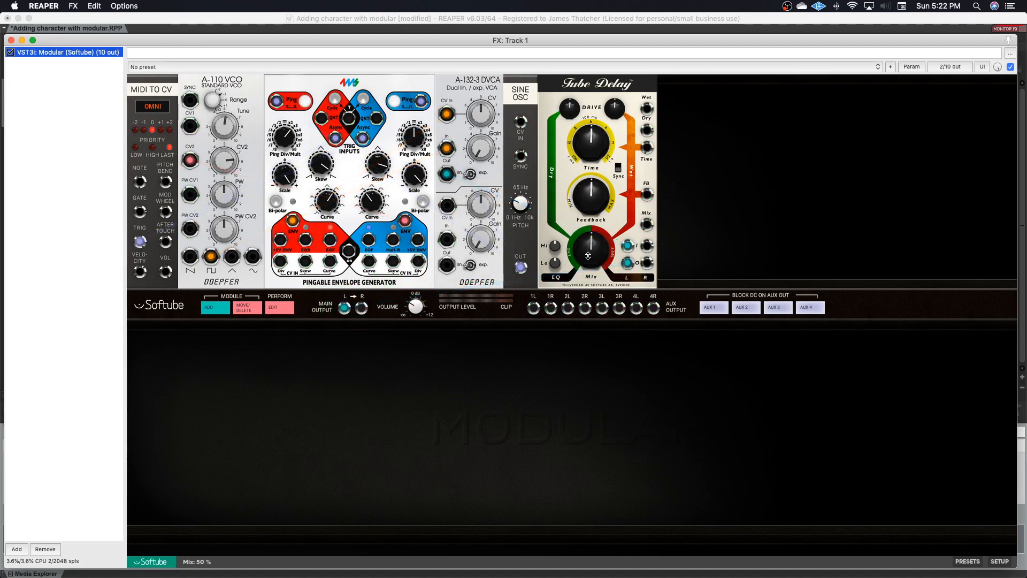
Turn the Tube Delay's Mix toward dry and adjust its direct drive and treble.
left_click_drag(589, 255, 588, 350)
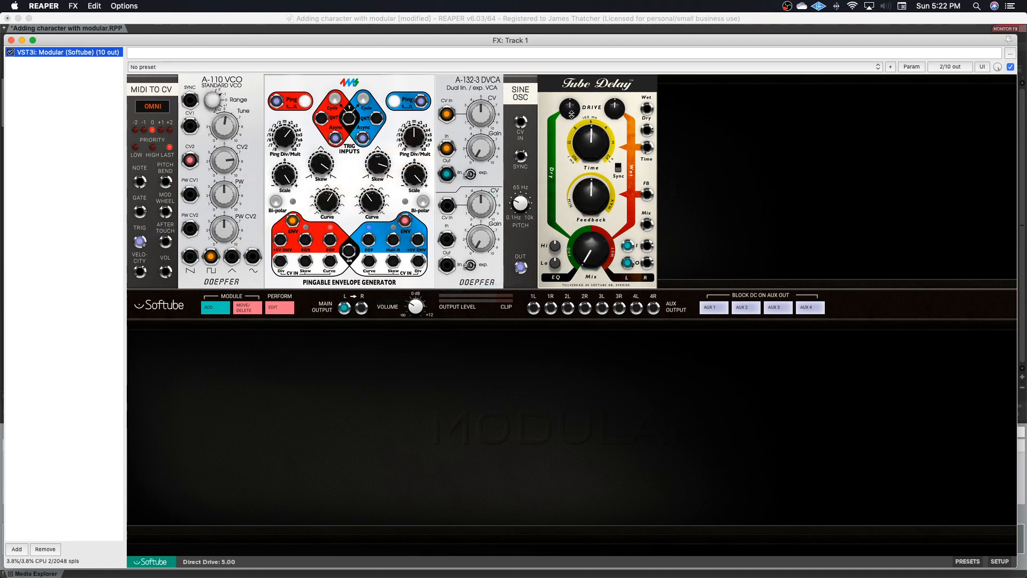
left_click_drag(573, 115, 588, 87)
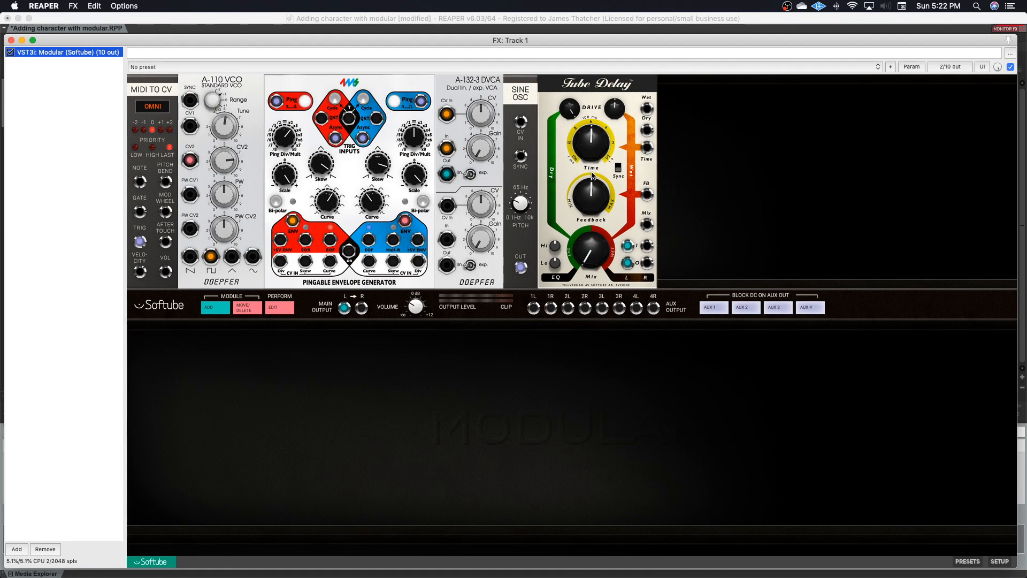
left_click(591, 193)
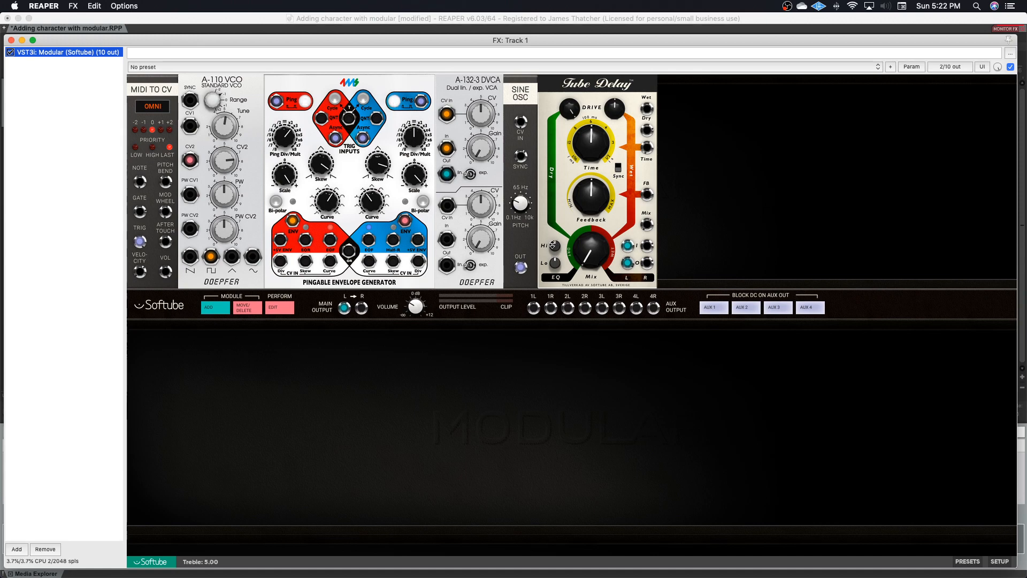
left_click_drag(553, 245, 558, 228)
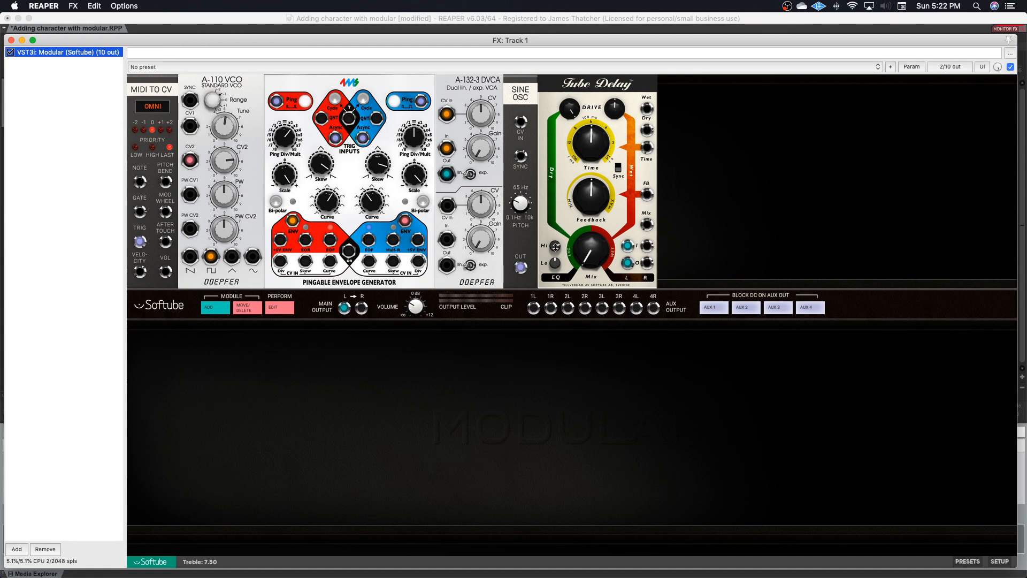
left_click_drag(556, 246, 564, 221)
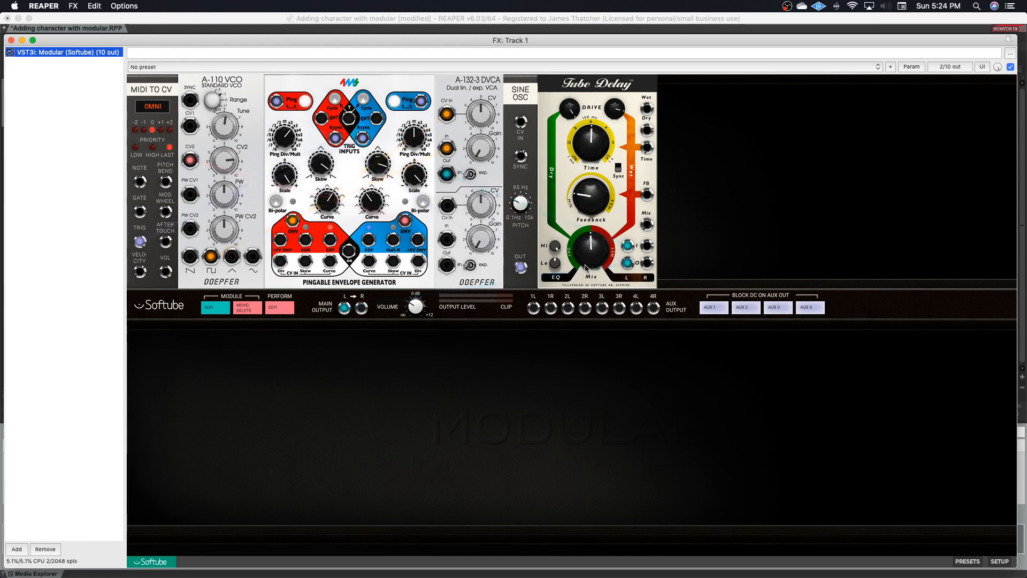
Adjust the Tube Delay's Mix and set its Feedback to 23 %.
left_click_drag(587, 262, 588, 263)
left_click(591, 198)
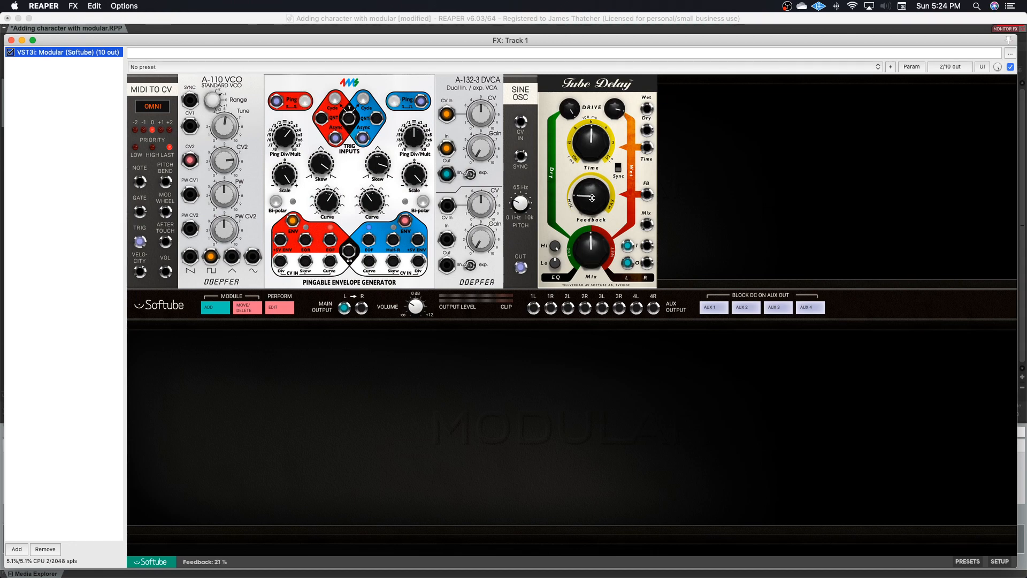
left_click_drag(592, 198, 592, 198)
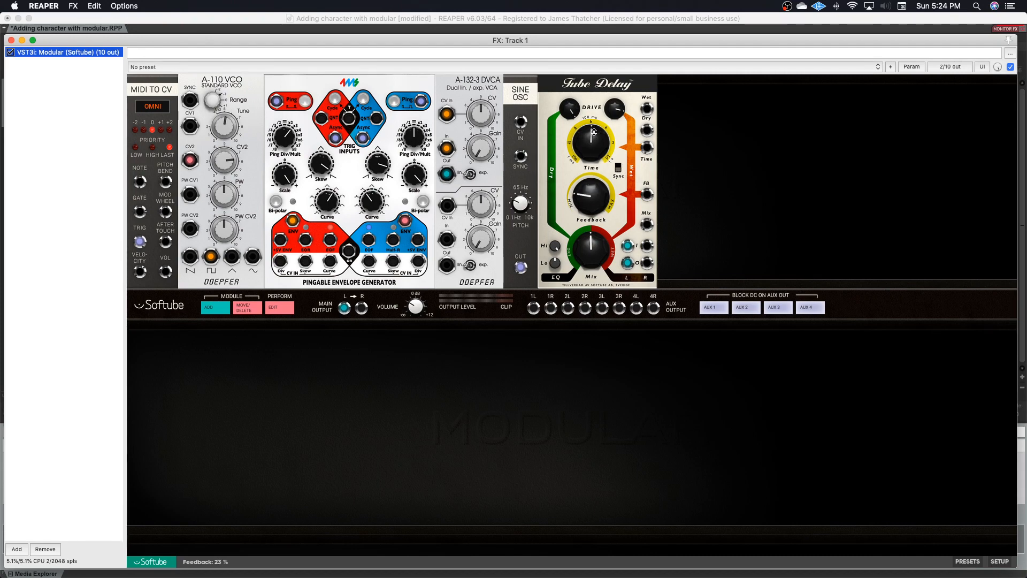
Shorten the Tube Delay's Time and adjust its dry and wet Drive amounts.
left_click_drag(592, 133, 585, 157)
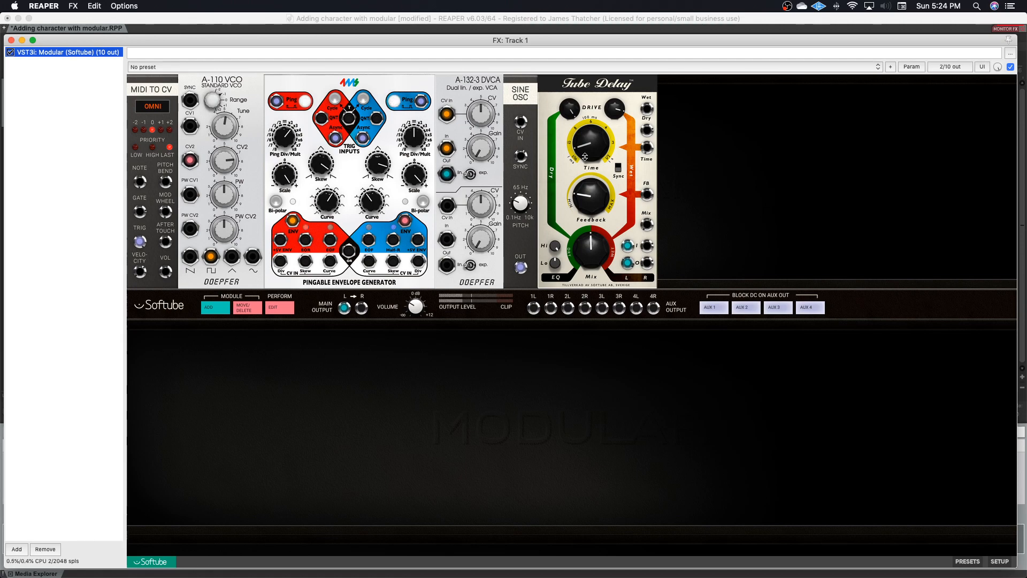
left_click_drag(584, 156, 582, 152)
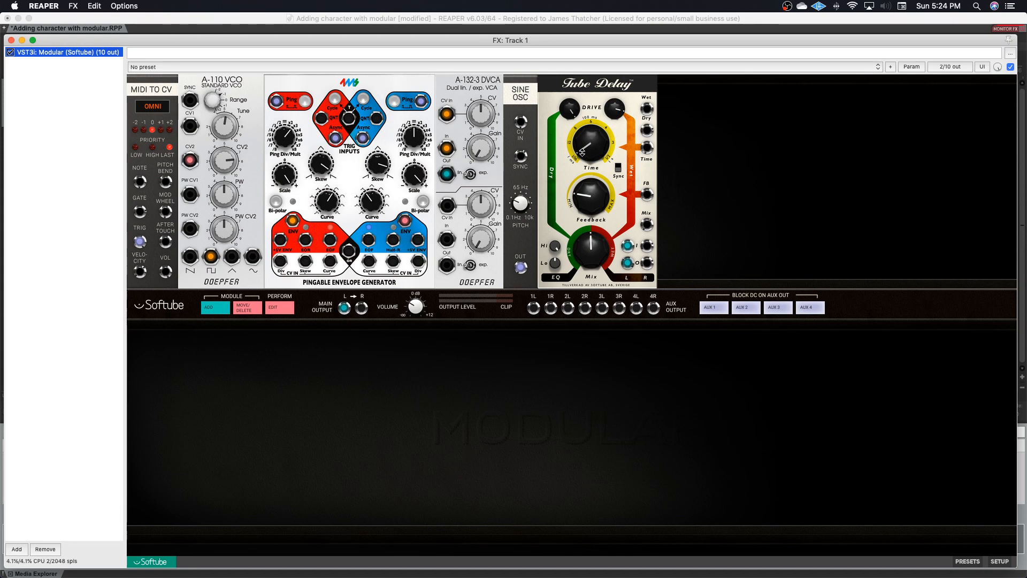
left_click_drag(574, 109, 572, 138)
left_click_drag(615, 110, 615, 140)
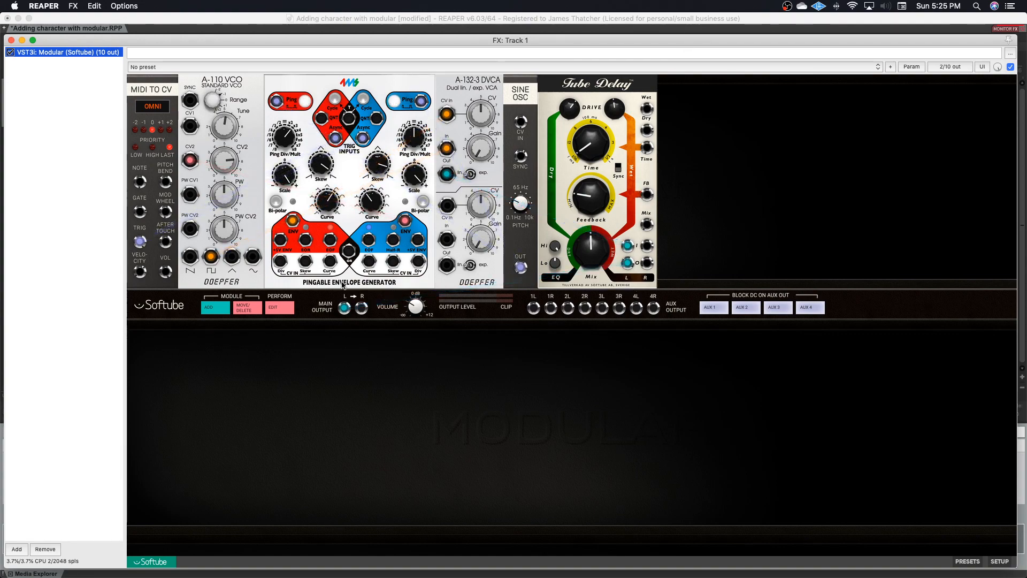
Replace the Tube Delay with the Softube TSAR-1 reverb module.
left_click(246, 307)
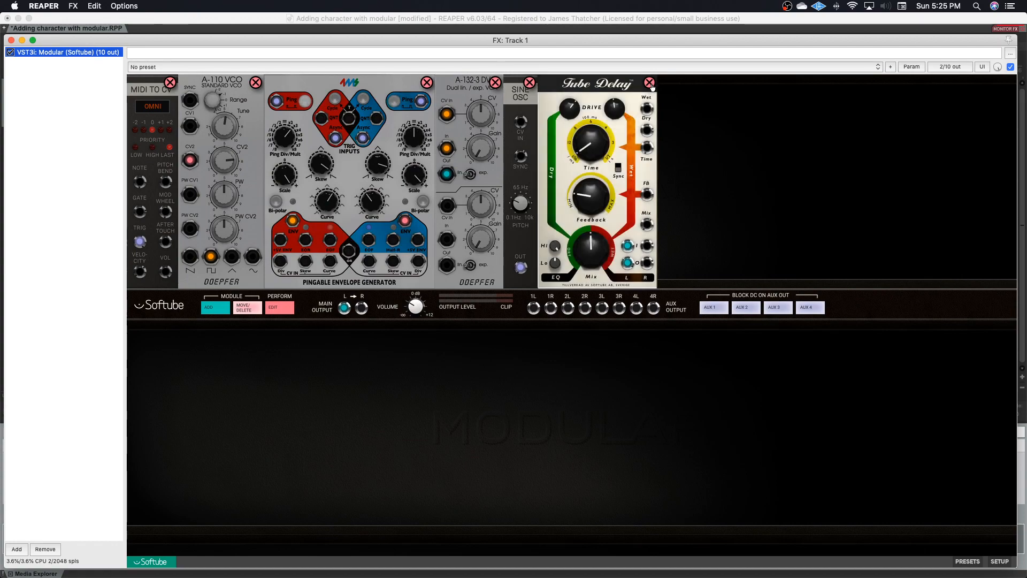
left_click(649, 82)
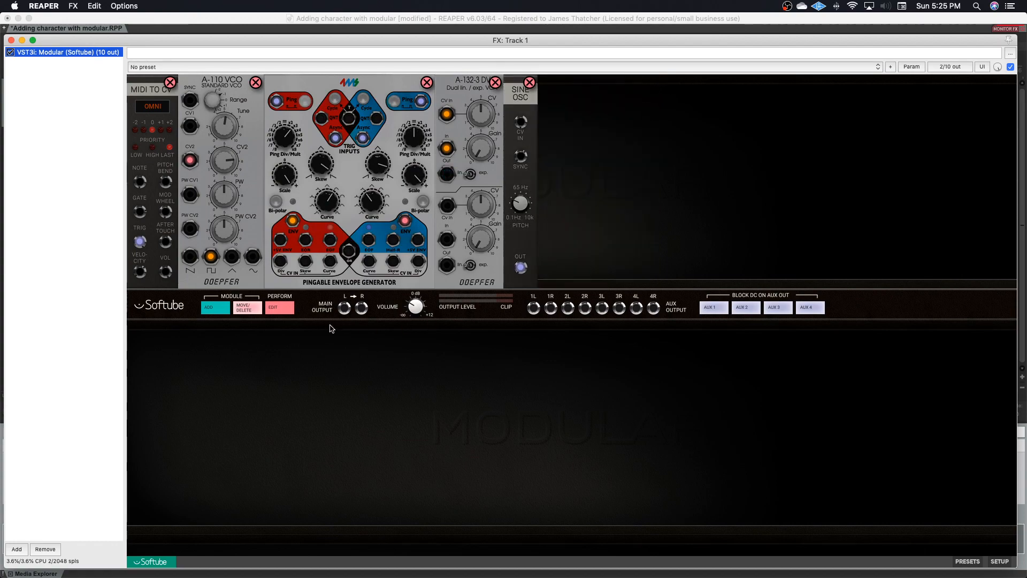
left_click(214, 308)
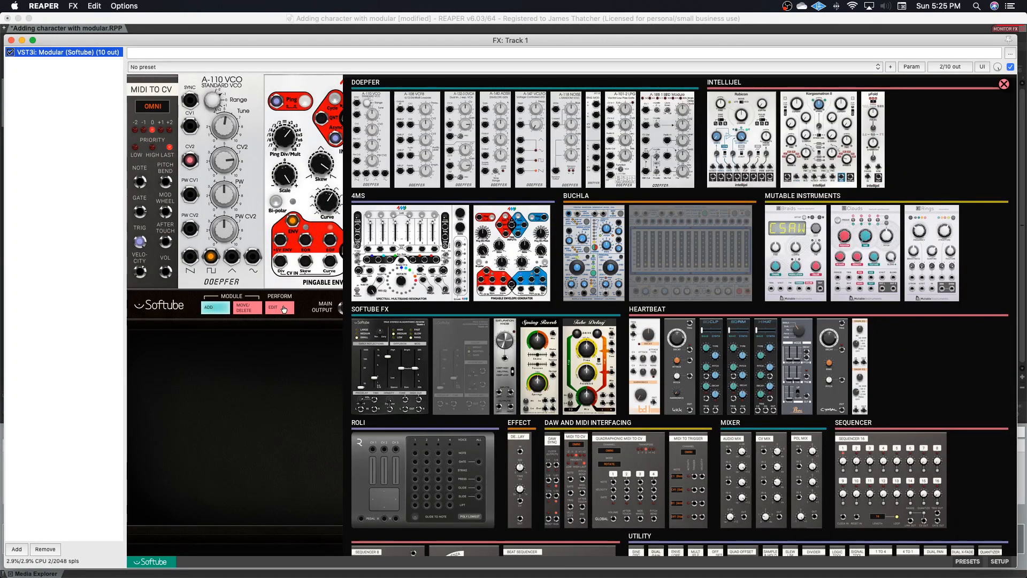
mouse_move(413, 348)
left_click(379, 368)
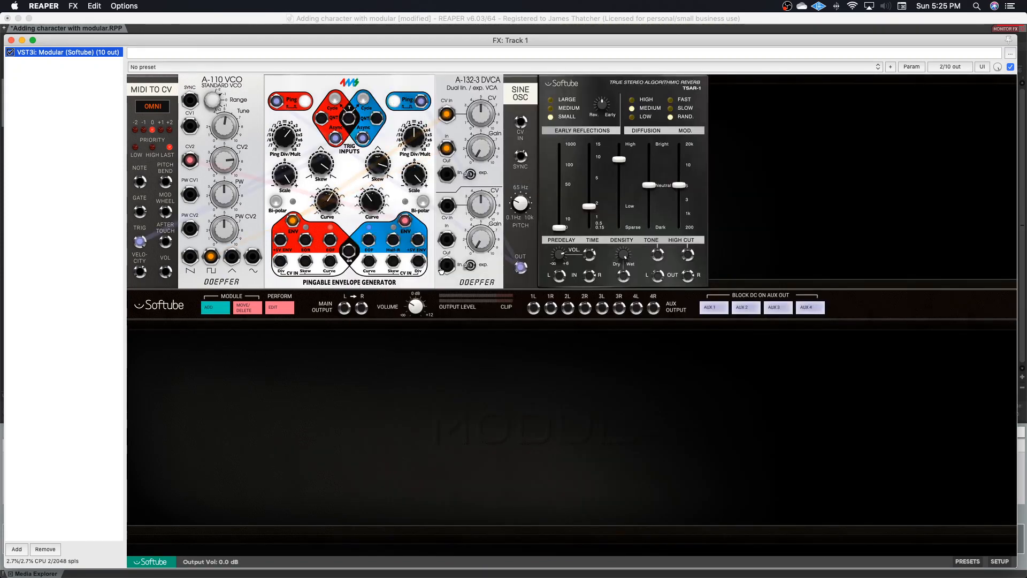
Patch the A-132-3's upper output into the TSAR-1's left input and its stereo outputs to the left and right main outputs.
left_click_drag(444, 182, 559, 275)
left_click_drag(657, 275, 344, 308)
left_click_drag(688, 275, 361, 307)
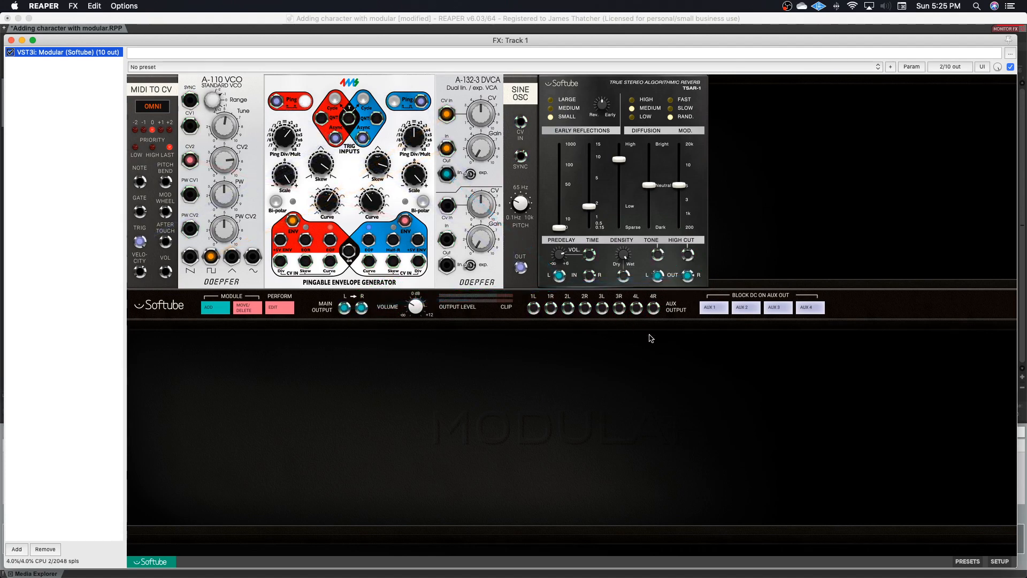
Set the TSAR-1's reverb time to 1.18 s, high cut to 7.8 kHz and early reflections to Medium, with lower density and brighter tone.
left_click_drag(590, 211, 590, 219)
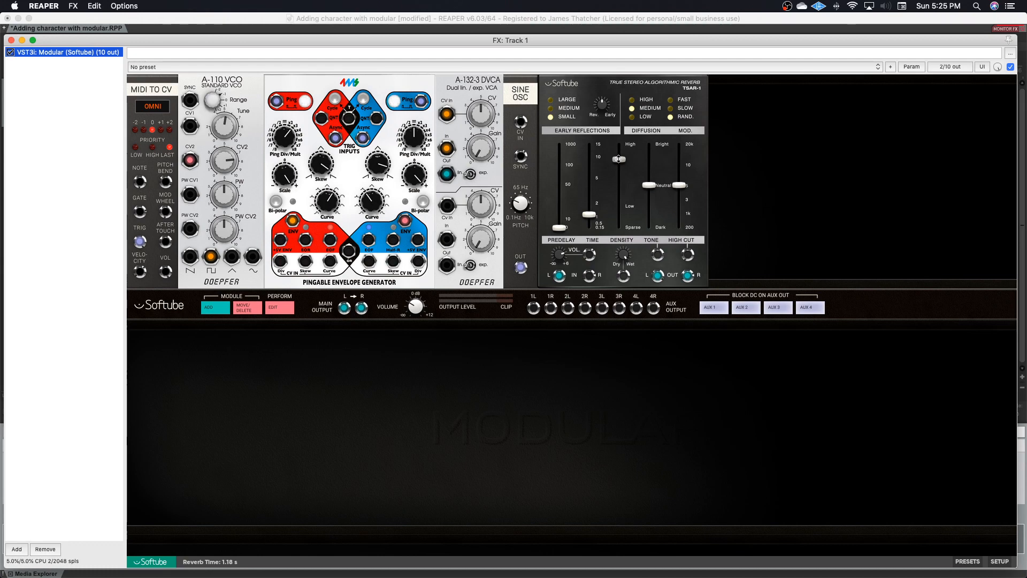
left_click_drag(618, 160, 685, 175)
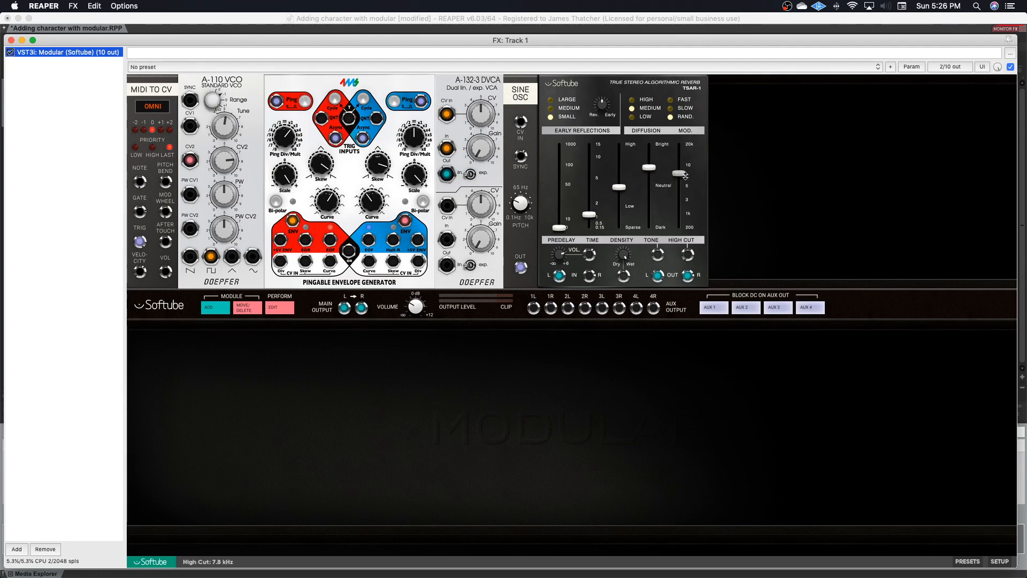
left_click(551, 109)
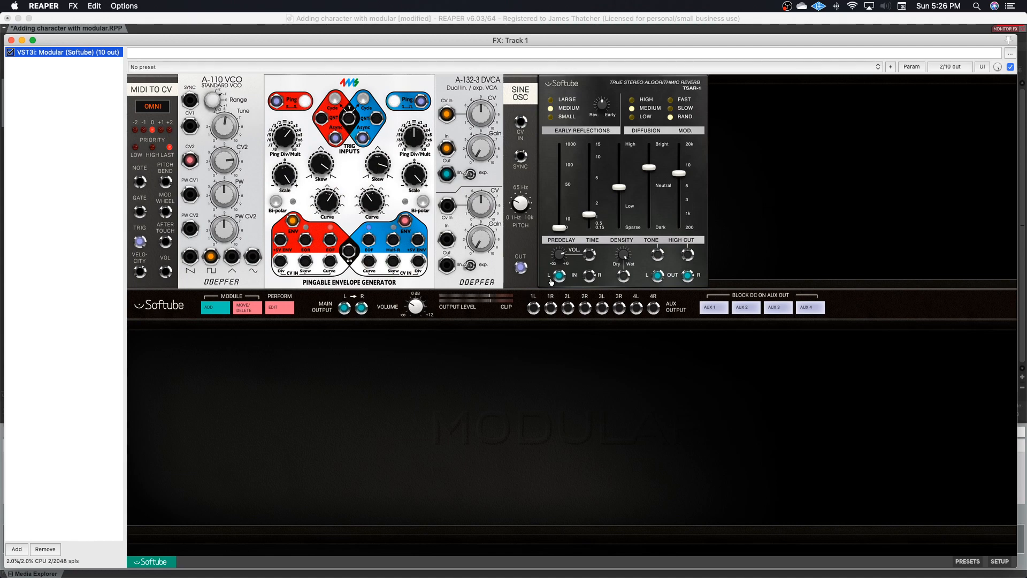
Adjust the TSAR-1's dry/wet reverb mix and shorten its reverb time.
left_click_drag(626, 254, 618, 308)
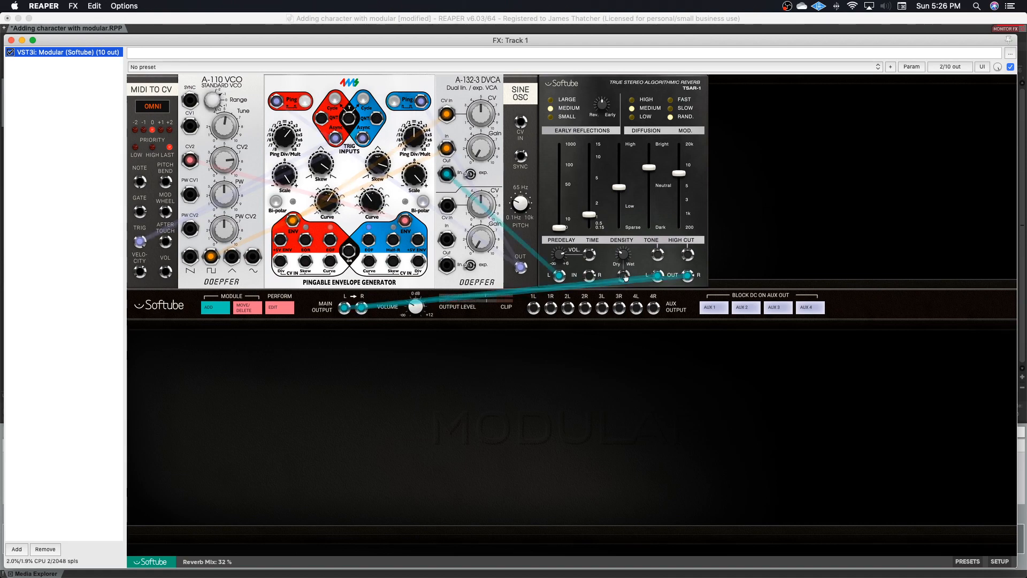
left_click_drag(590, 215, 592, 223)
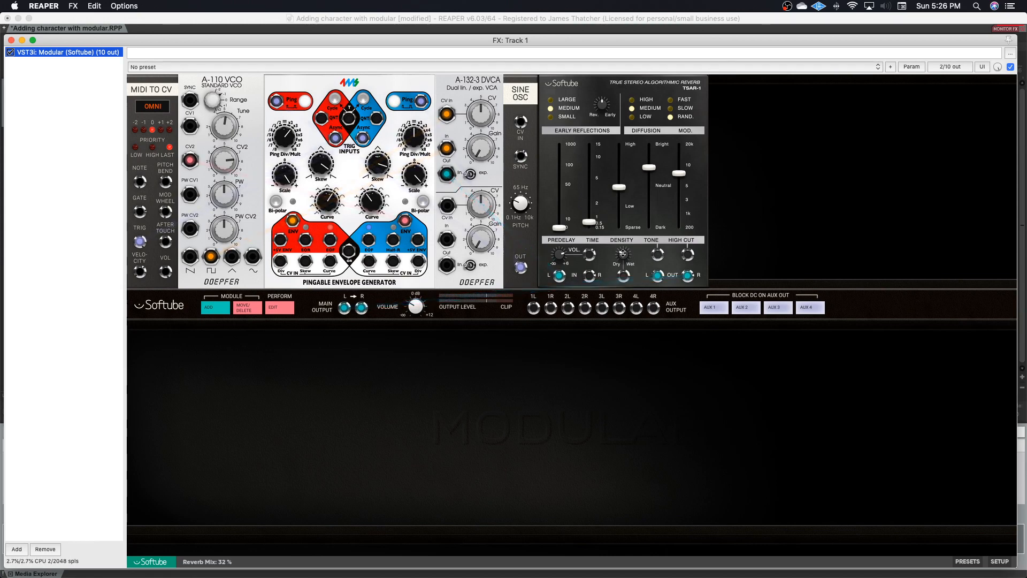
left_click_drag(622, 260, 621, 267)
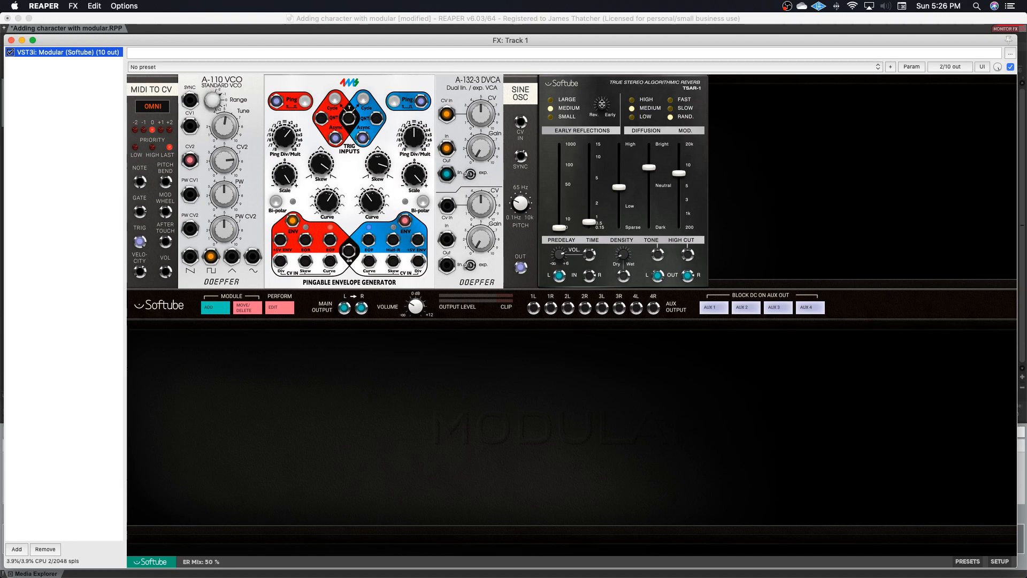
Adjust the TSAR-1's early reflections mix and set early reflections to Large, diffusion to Low and modulation to Fast.
left_click_drag(602, 104, 622, 86)
left_click(551, 99)
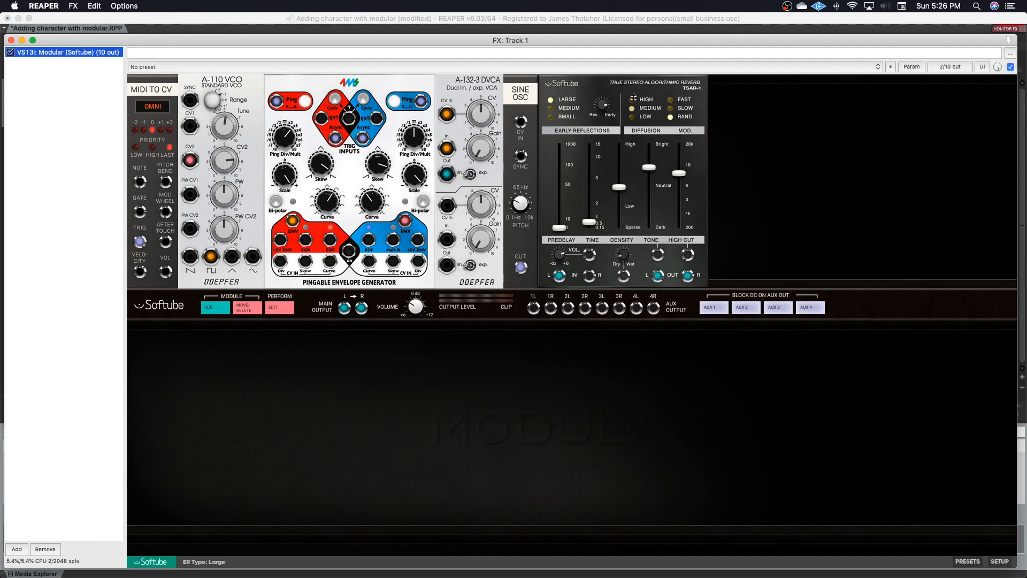
left_click(634, 117)
left_click(671, 109)
left_click(671, 100)
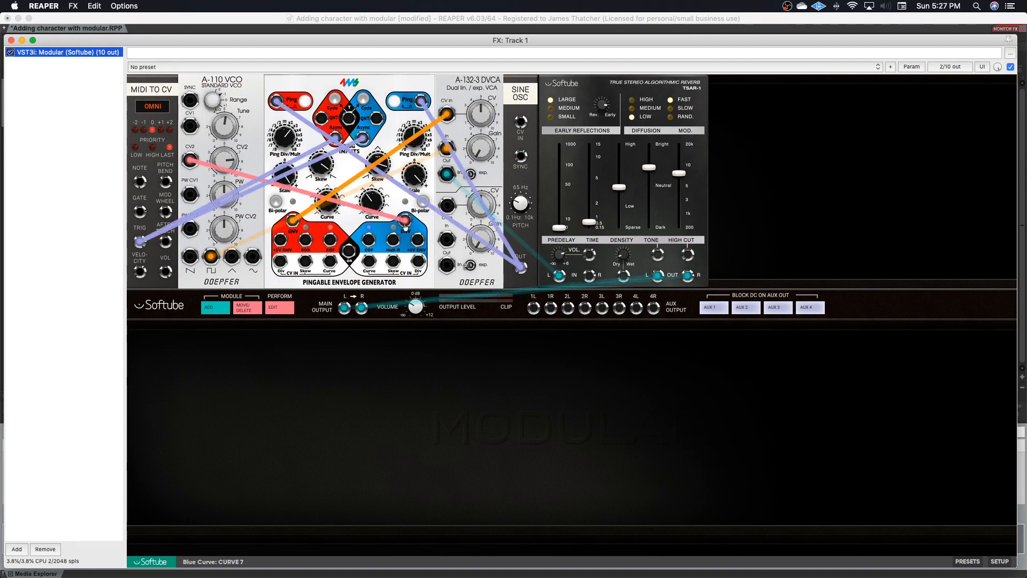
Add a CV Mix module and patch the blue envelope output through its input 1 to the TSAR-1's Time CV input.
left_click(217, 309)
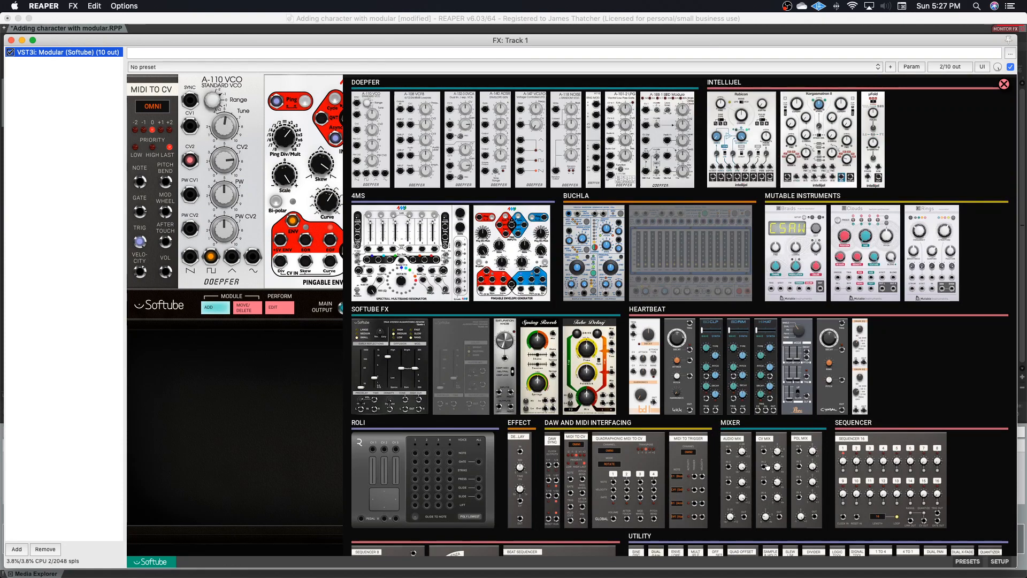
mouse_move(767, 466)
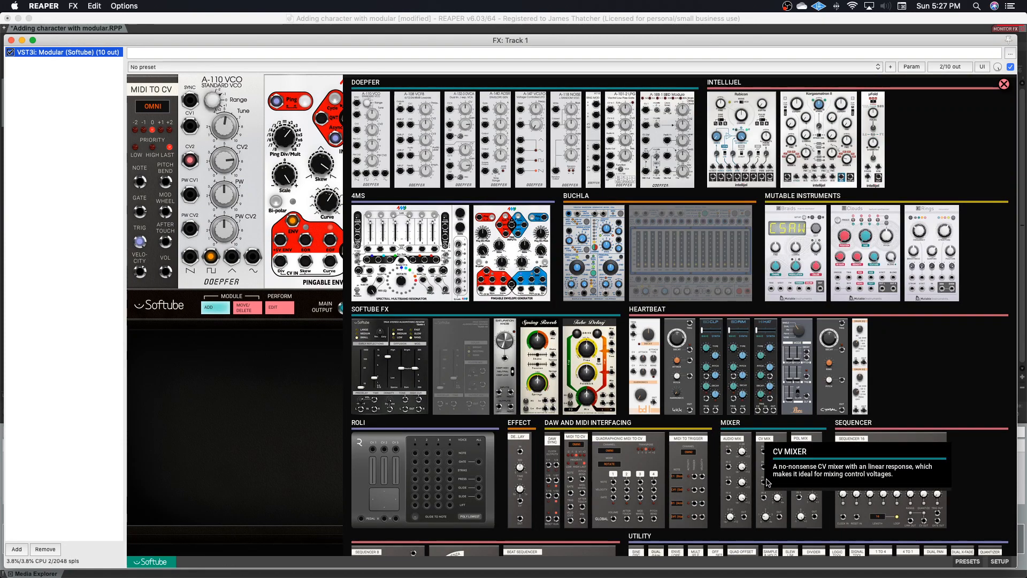
left_click(768, 469)
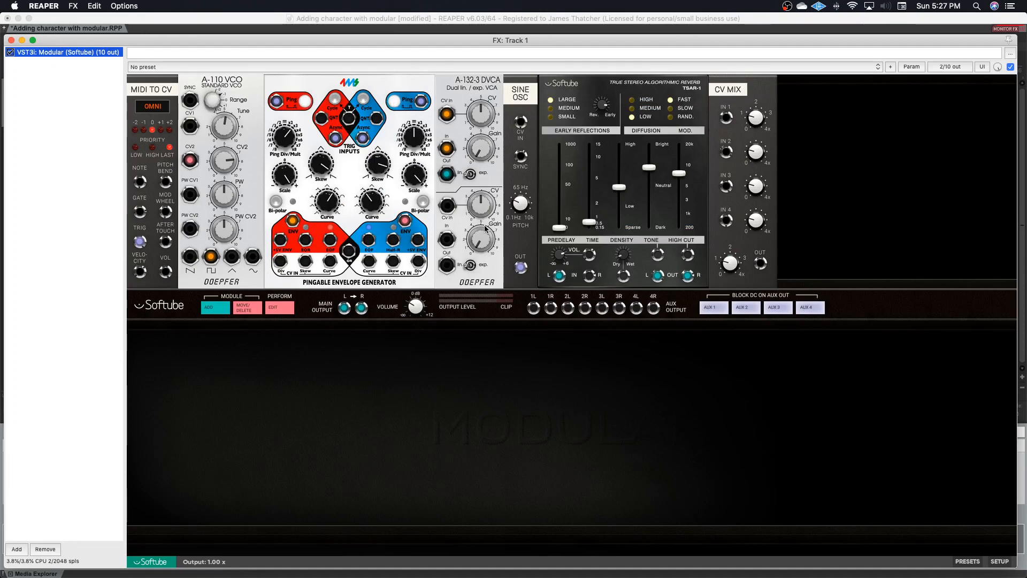
left_click_drag(405, 224, 730, 118)
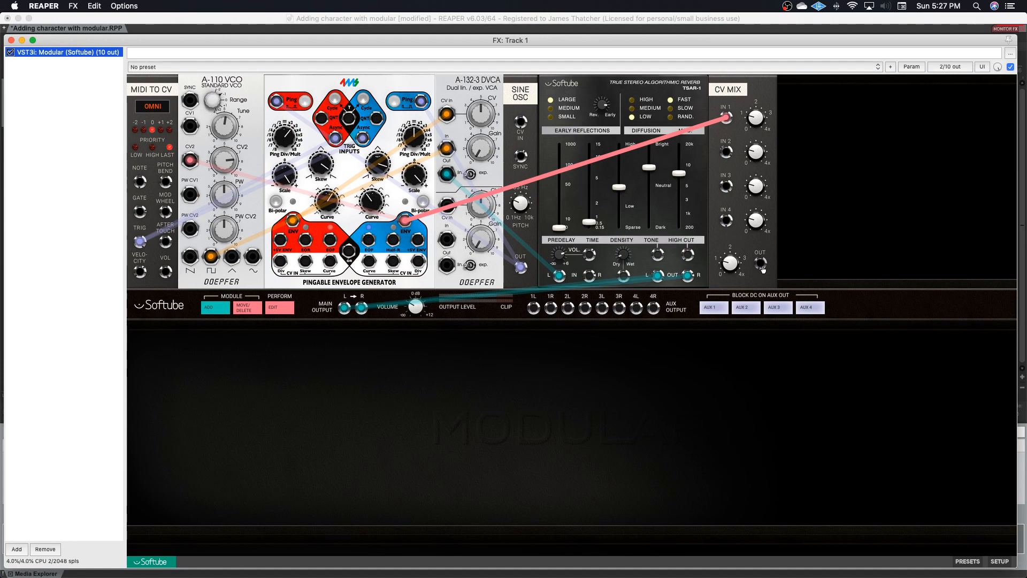
left_click_drag(762, 269, 591, 255)
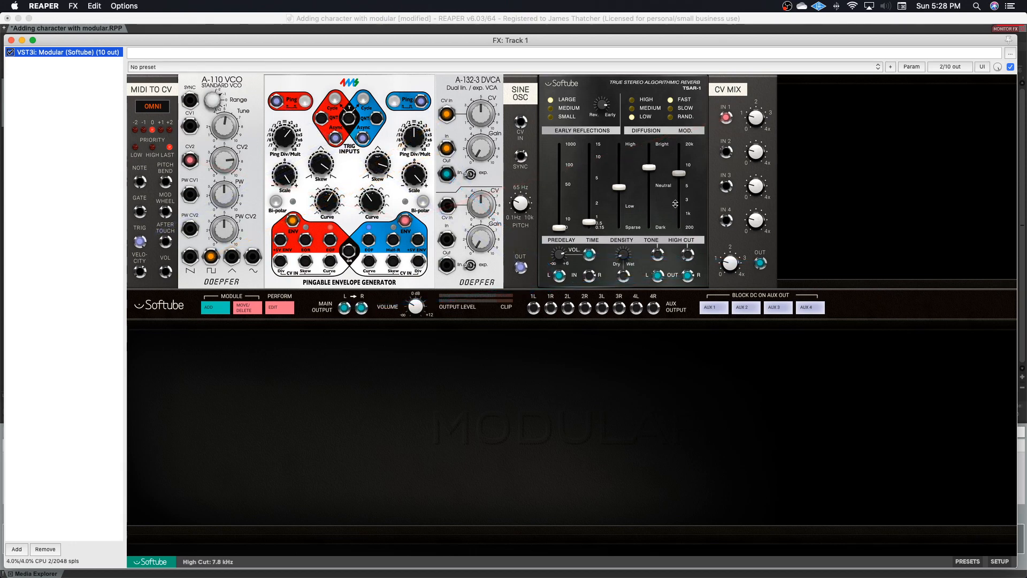
Try the CV Mix's input 1 gain at 3.88x, reset it, and repatch its output to the TSAR-1's Time CV input.
left_click_drag(758, 124, 771, 74)
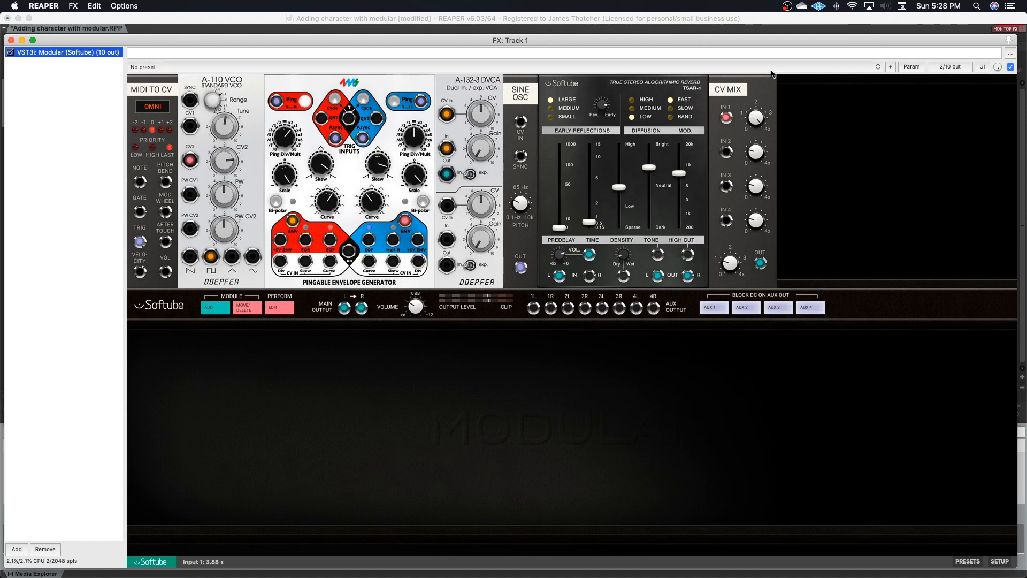
double_click(758, 115)
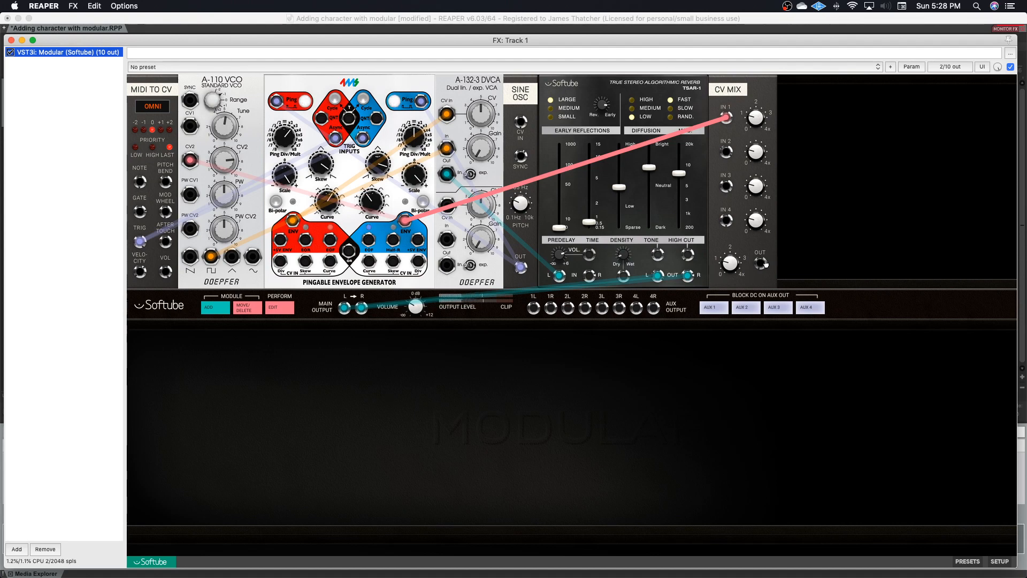
left_click_drag(764, 262, 588, 254)
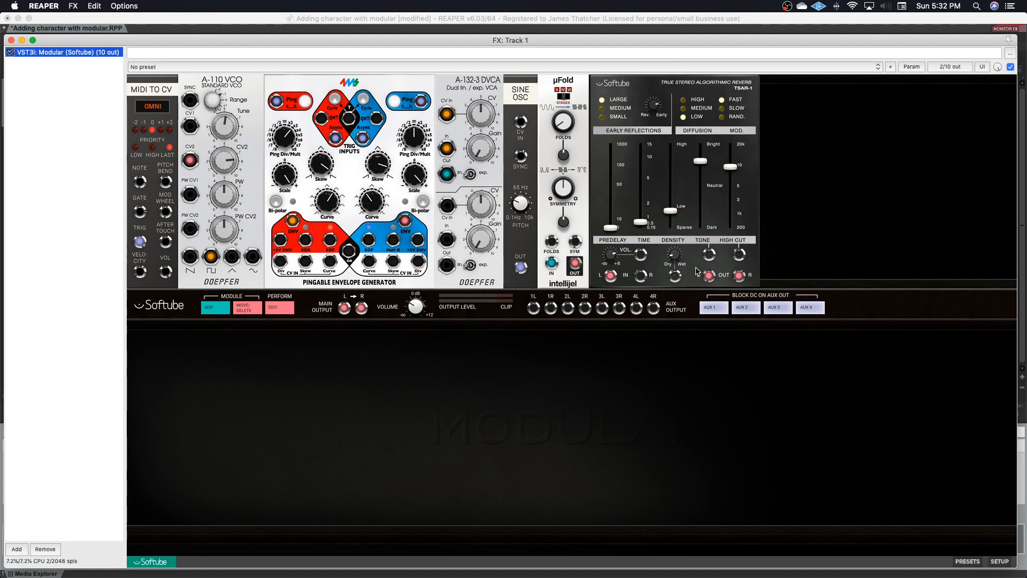
left_click(219, 311)
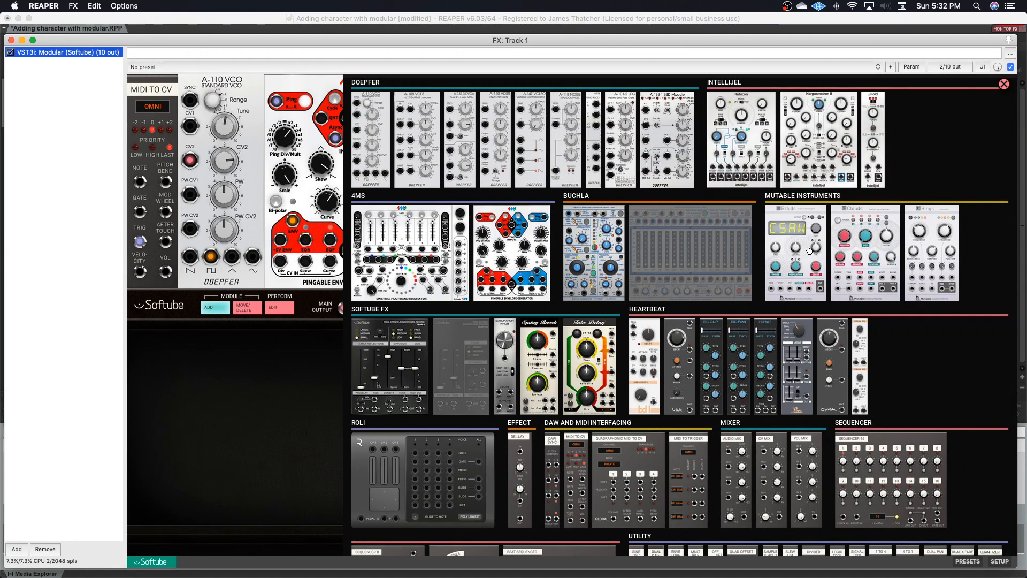
left_click(1004, 85)
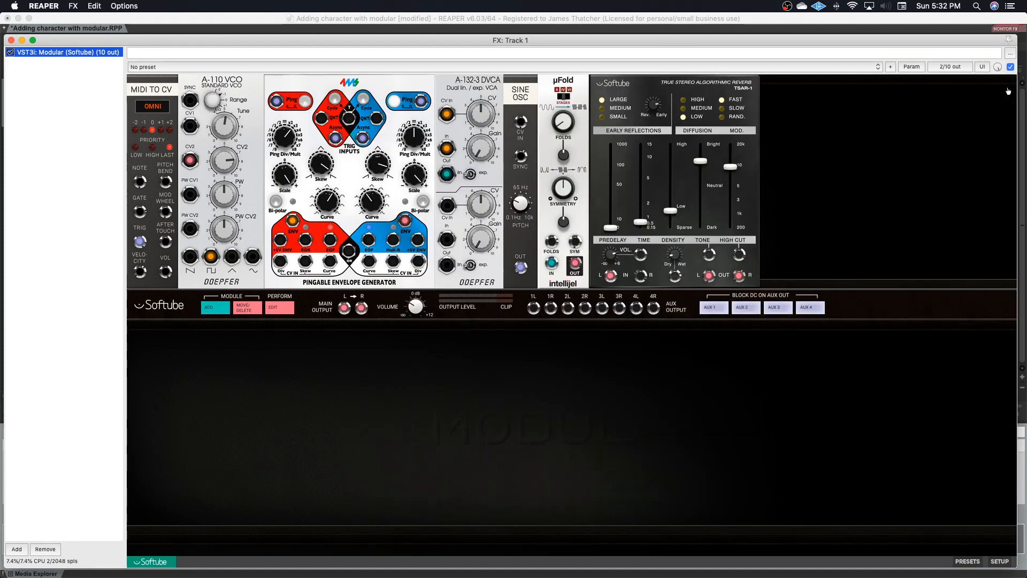